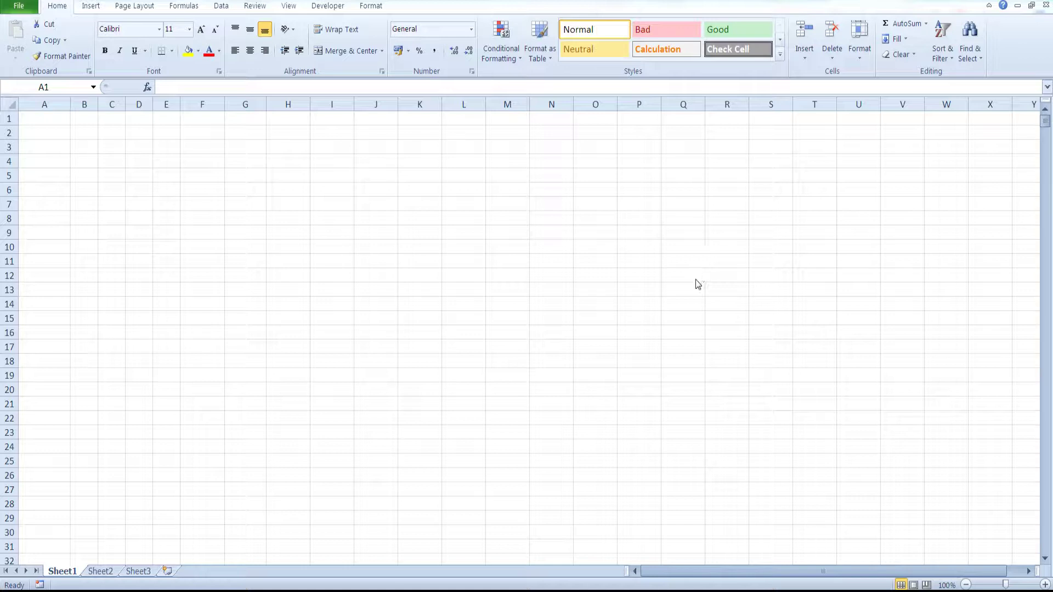
- Start a text import from the Data tab and select oil_price.csv in the New folder
{"action": "left_click", "coordinate": [222, 7]}
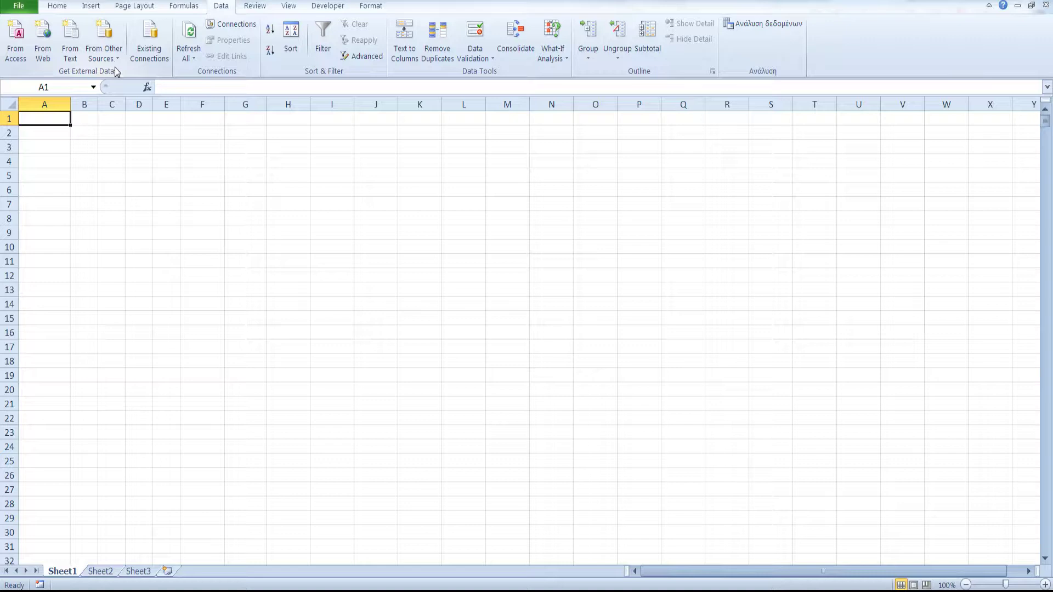
{"action": "left_click", "coordinate": [65, 61]}
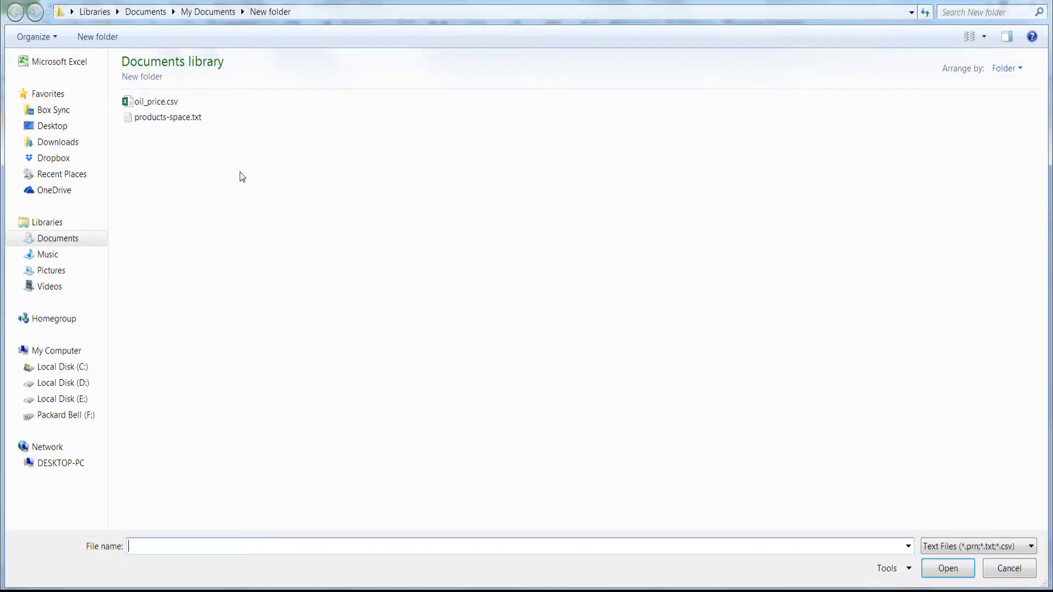
{"action": "left_click", "coordinate": [171, 108]}
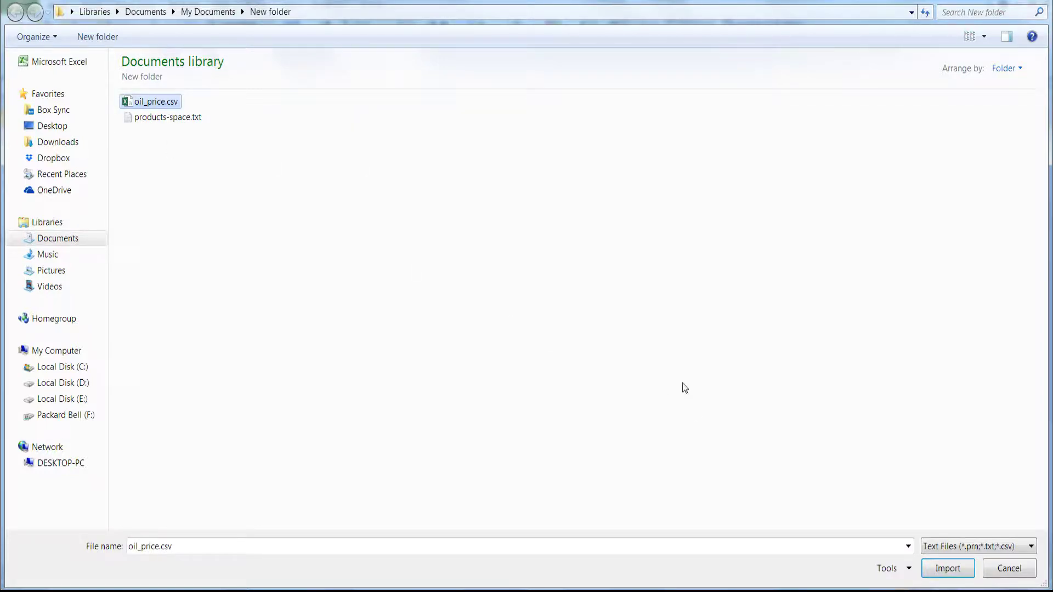
- Import oil_price.csv with fields split on commas instead of tabs
{"action": "left_click", "coordinate": [947, 568]}
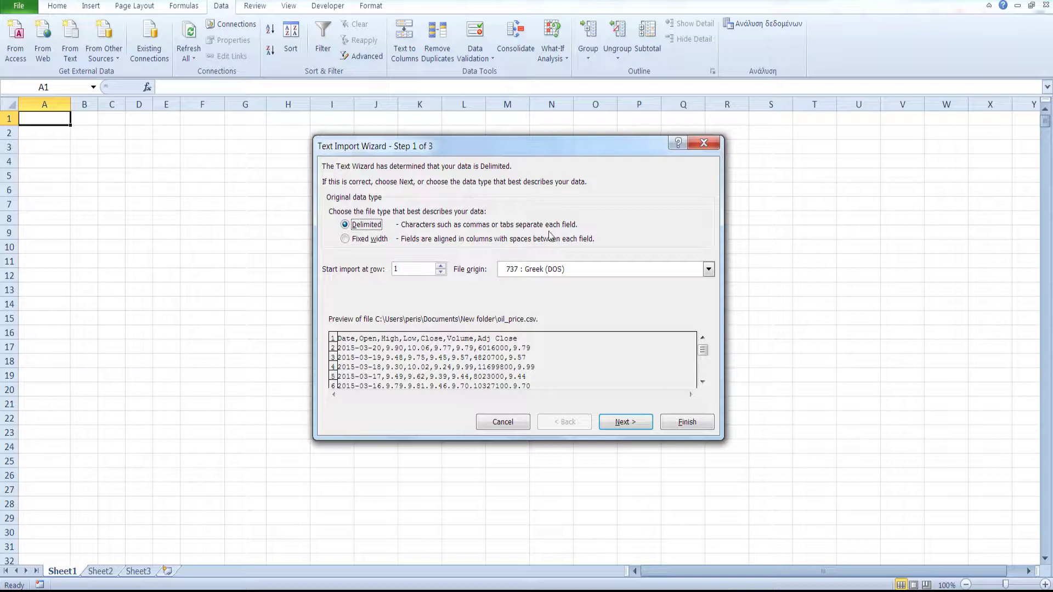
{"action": "left_click", "coordinate": [624, 424]}
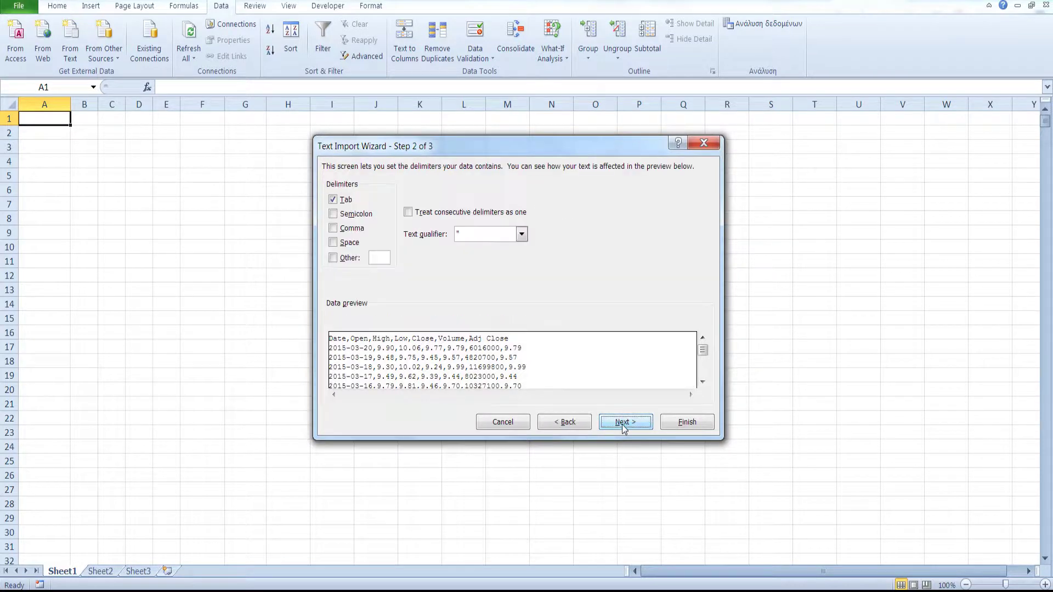
{"action": "left_click", "coordinate": [333, 200]}
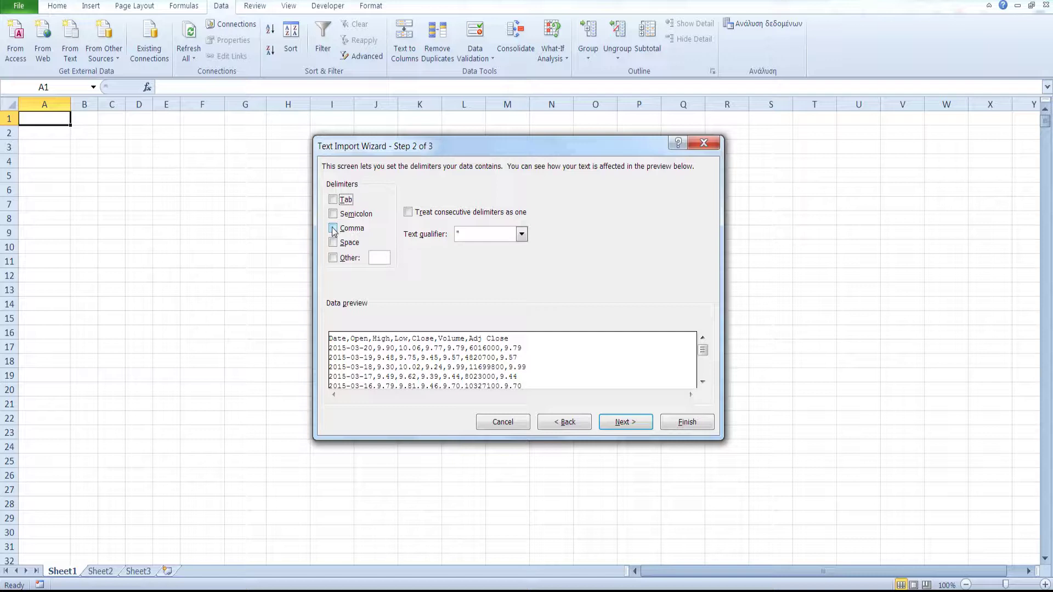
{"action": "left_click", "coordinate": [333, 229]}
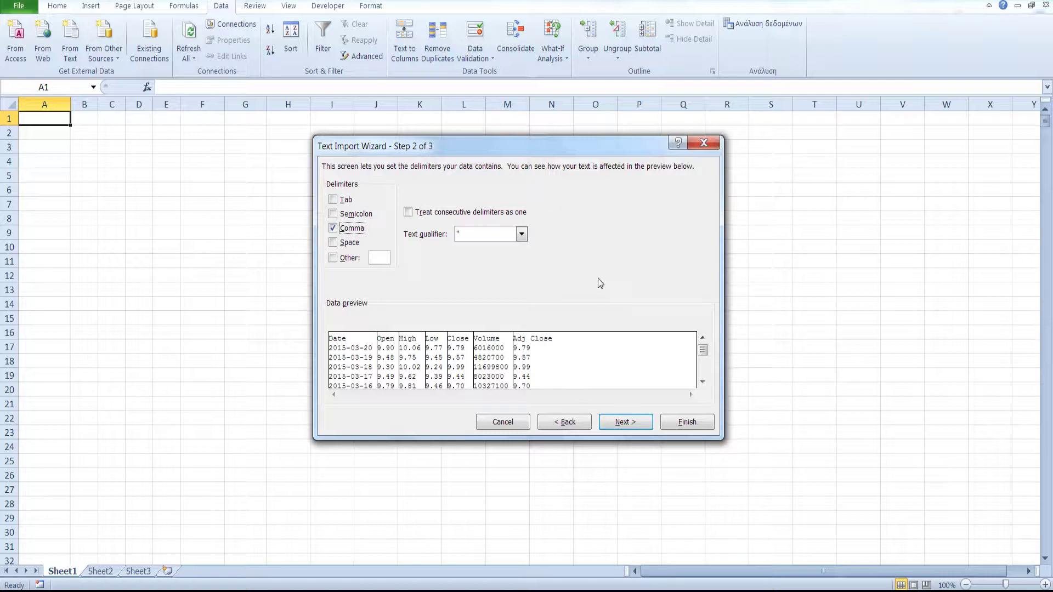
{"action": "left_click", "coordinate": [626, 425]}
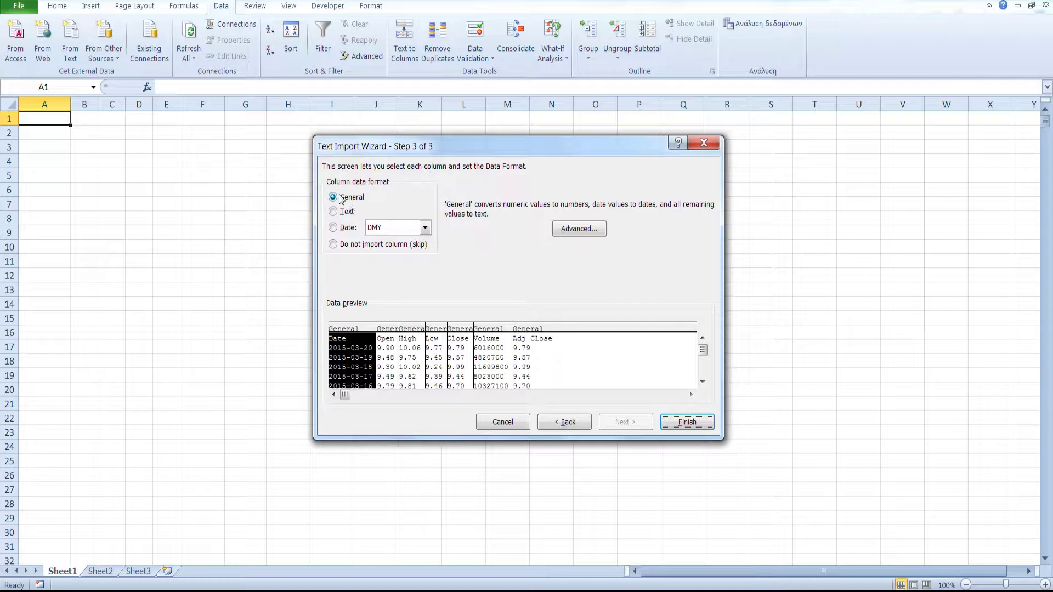
- Set the Date column to import as YMD dates, leaving Open through Volume as General
{"action": "left_click", "coordinate": [333, 227]}
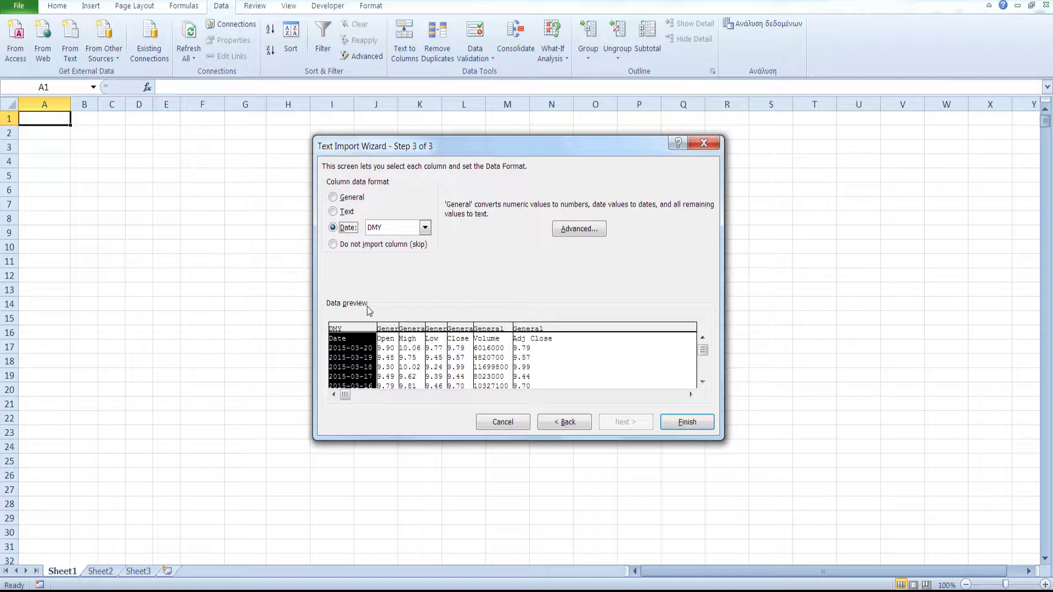
{"action": "left_click", "coordinate": [425, 228]}
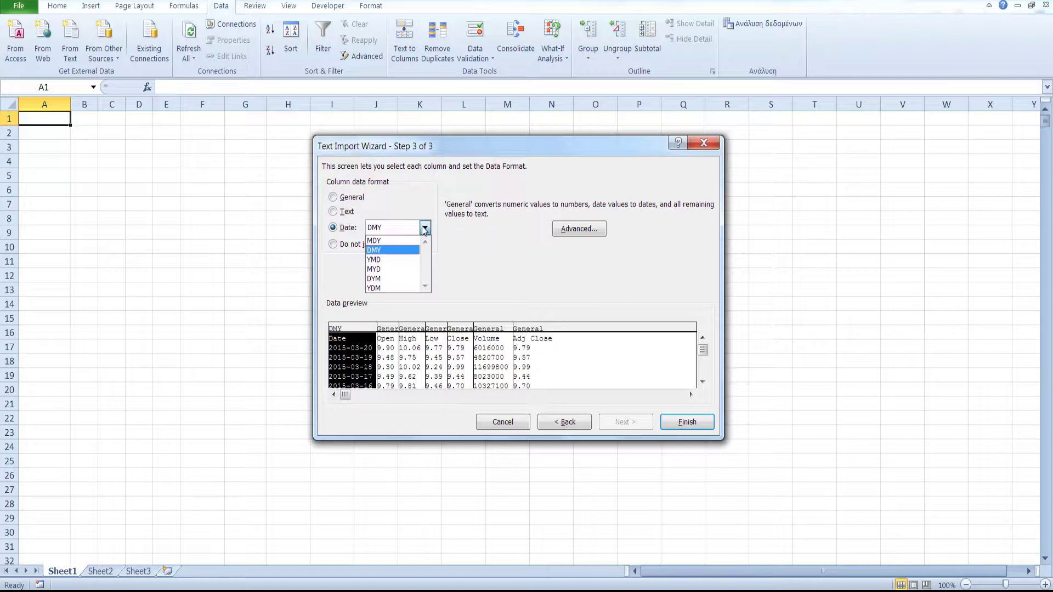
{"action": "left_click", "coordinate": [387, 261]}
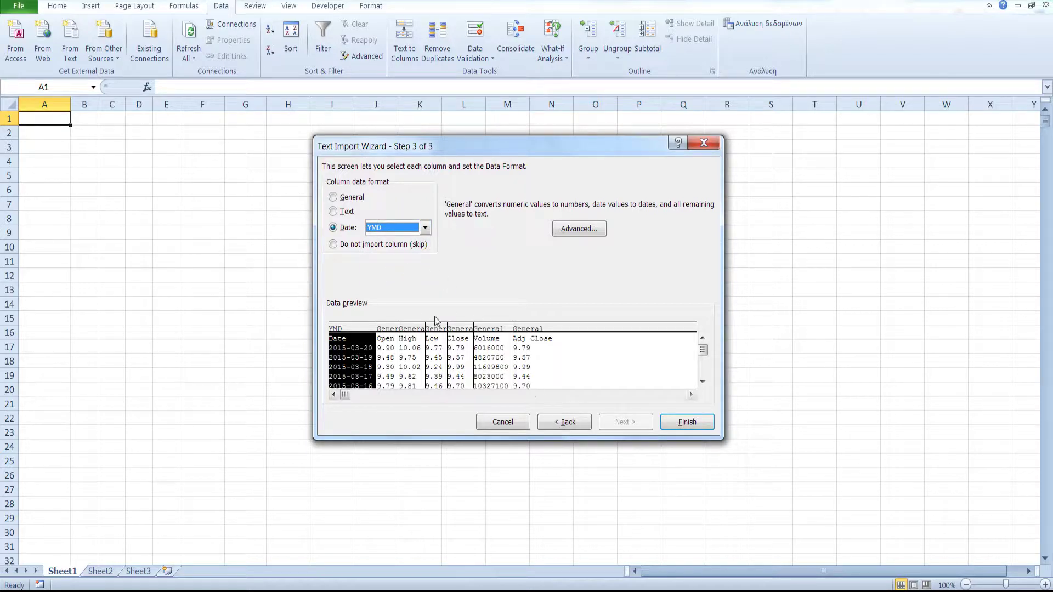
{"action": "left_click", "coordinate": [382, 338]}
{"action": "left_click", "coordinate": [409, 343]}
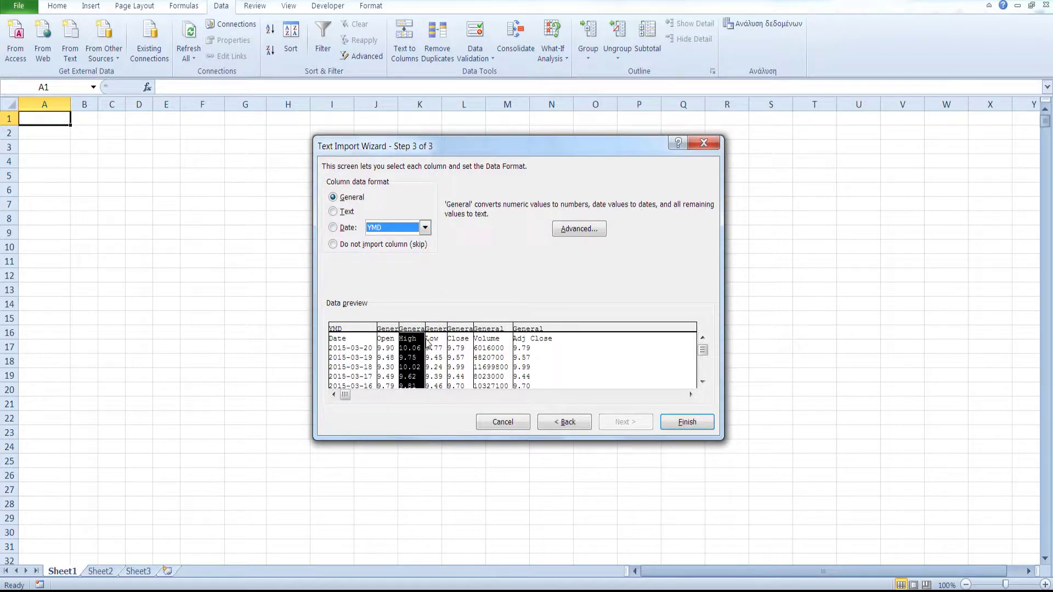
{"action": "left_click", "coordinate": [433, 346]}
{"action": "left_click", "coordinate": [497, 348]}
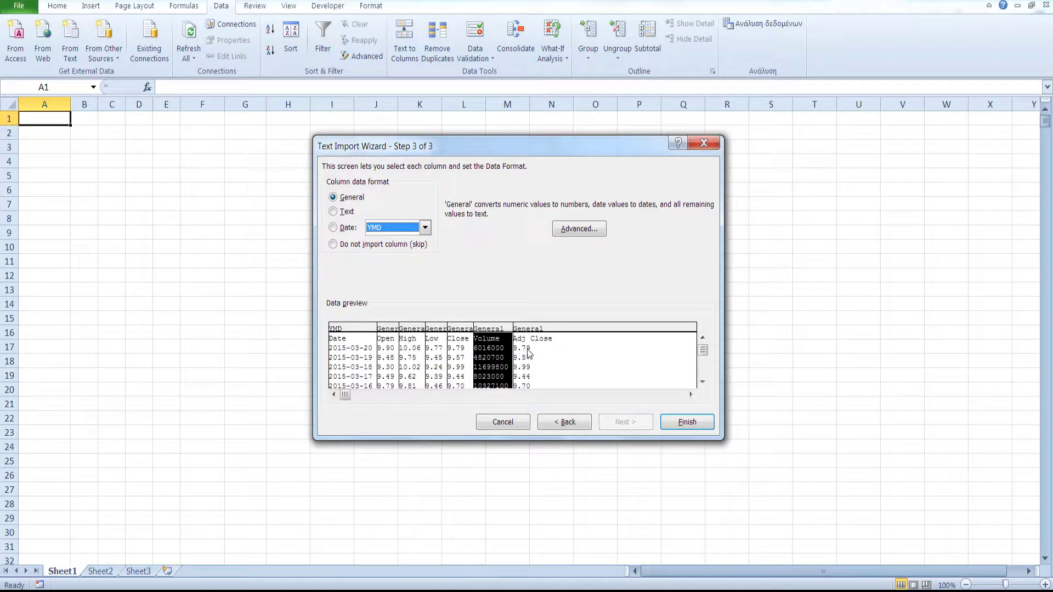
- Finish the wizard and place the oil price data at cell A1 of Sheet1
{"action": "left_click", "coordinate": [690, 422]}
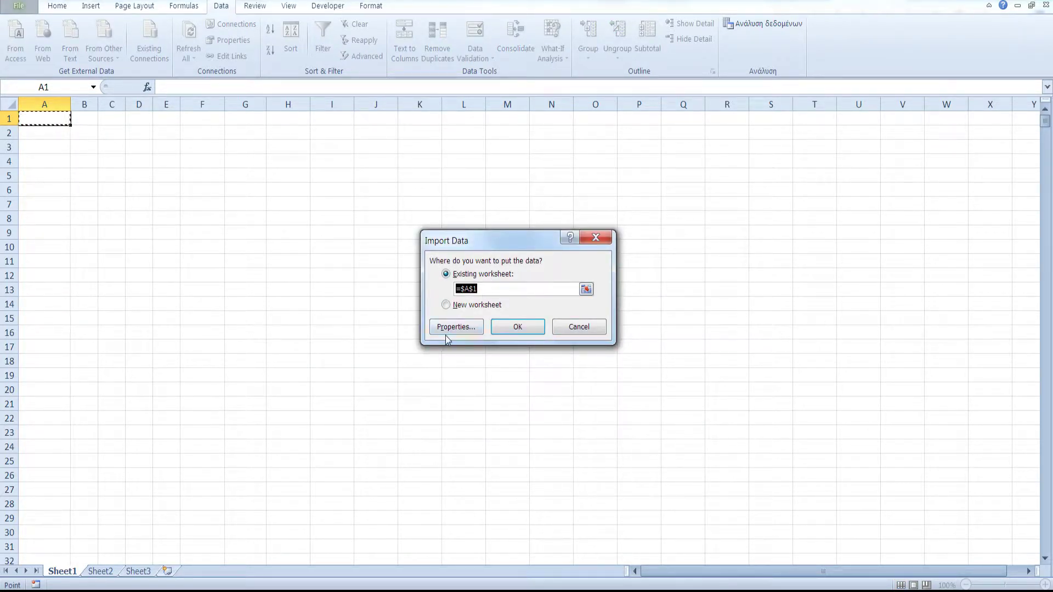
{"action": "left_click", "coordinate": [517, 327]}
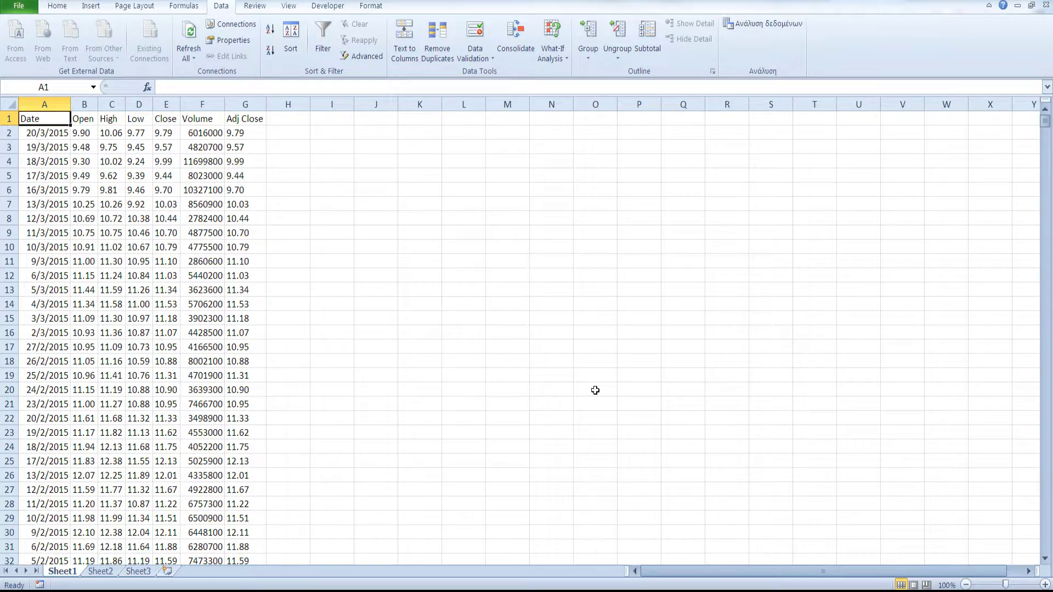
- Select A1 on Sheet2, then review the space-separated products-space.txt in Notepad and close it
{"action": "left_click", "coordinate": [101, 572]}
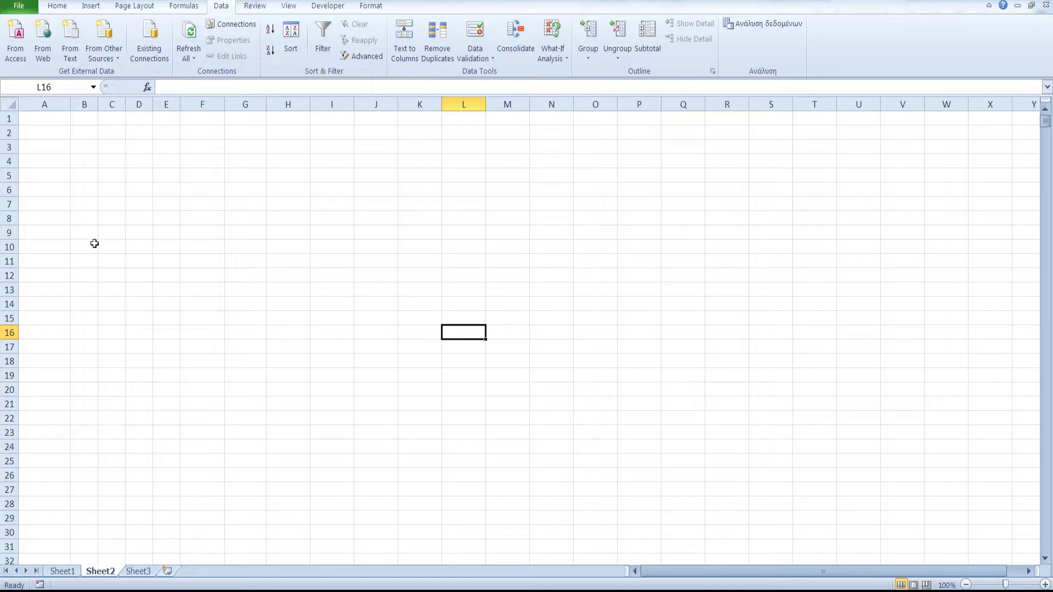
{"action": "left_click", "coordinate": [41, 115]}
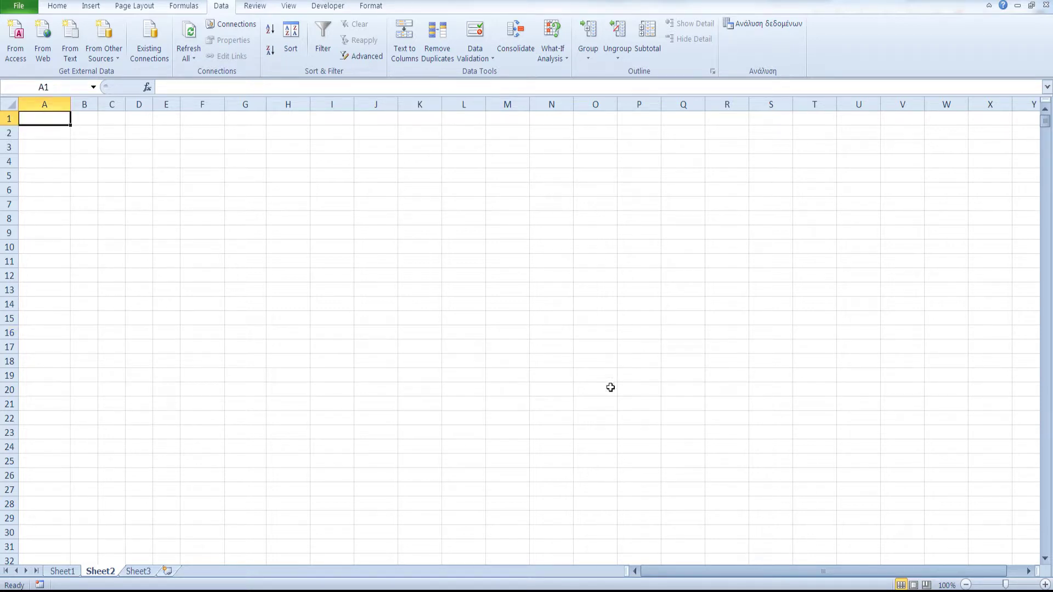
{"action": "key", "text": "alt+Tab"}
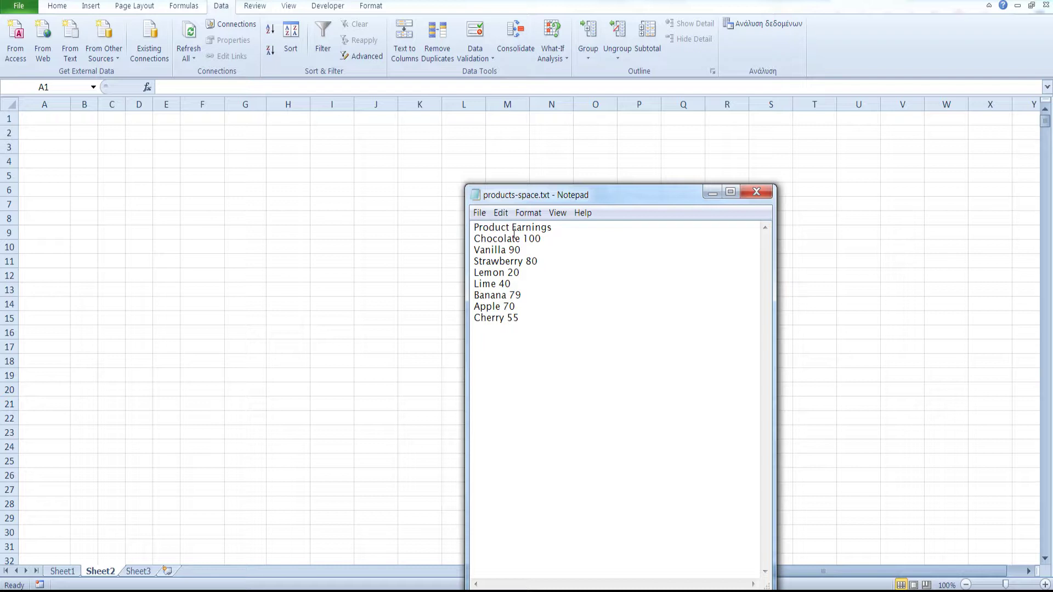
{"action": "left_click", "coordinate": [562, 226]}
{"action": "left_click", "coordinate": [513, 227]}
{"action": "left_click", "coordinate": [757, 192]}
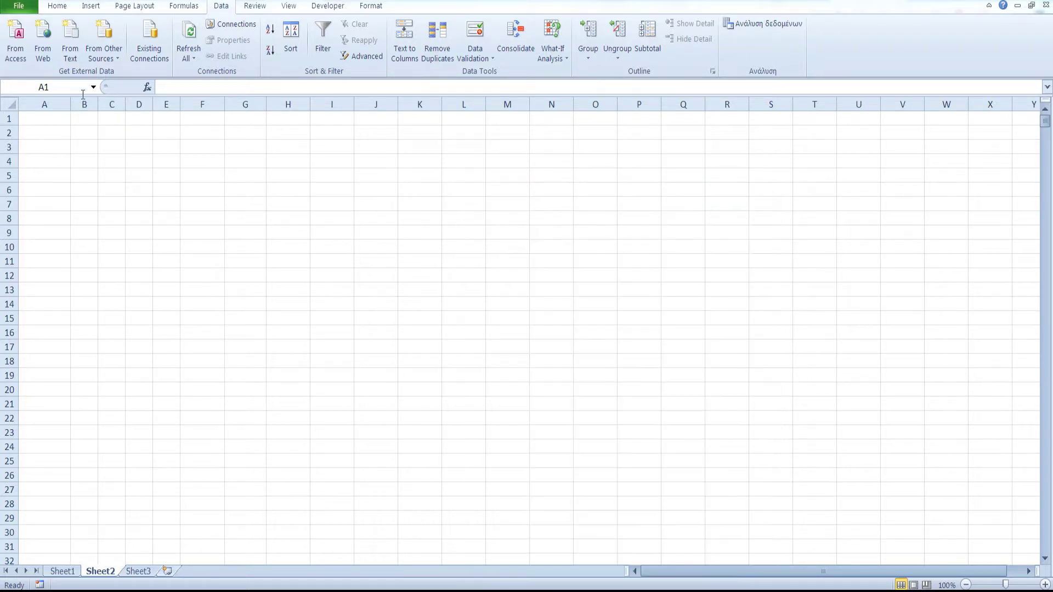
- Start a text import of products-space.txt for Sheet2 from the Data tab
{"action": "left_click", "coordinate": [72, 51]}
{"action": "left_click", "coordinate": [72, 51]}
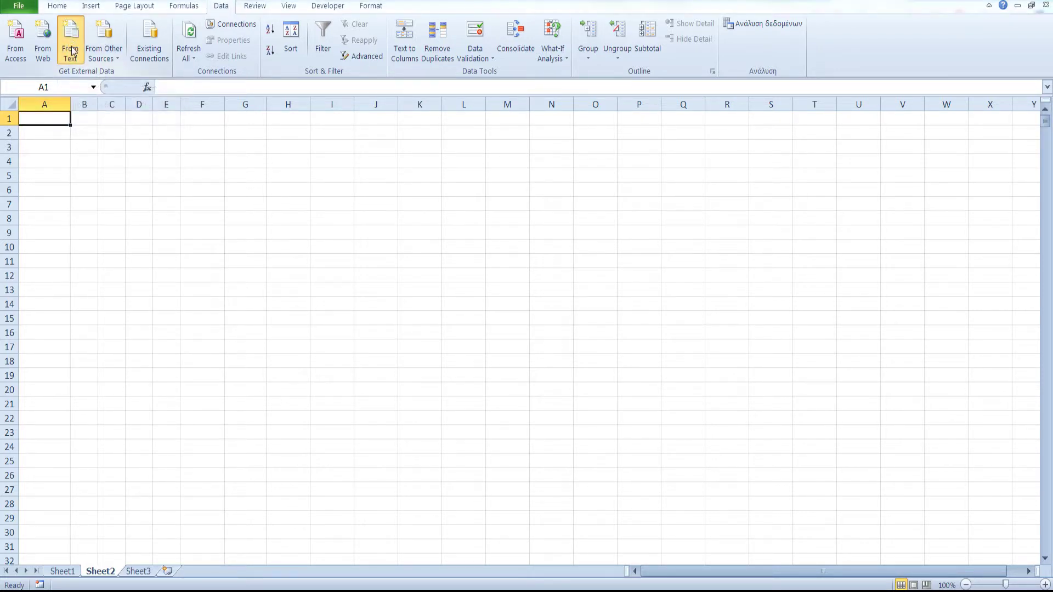
{"action": "left_click", "coordinate": [160, 117]}
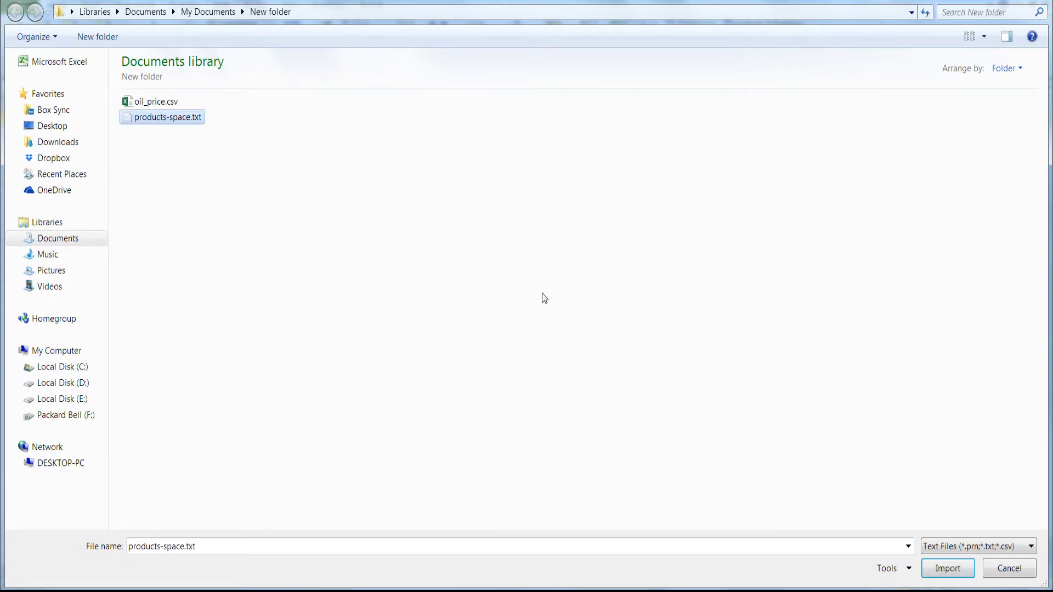
{"action": "left_click", "coordinate": [949, 570]}
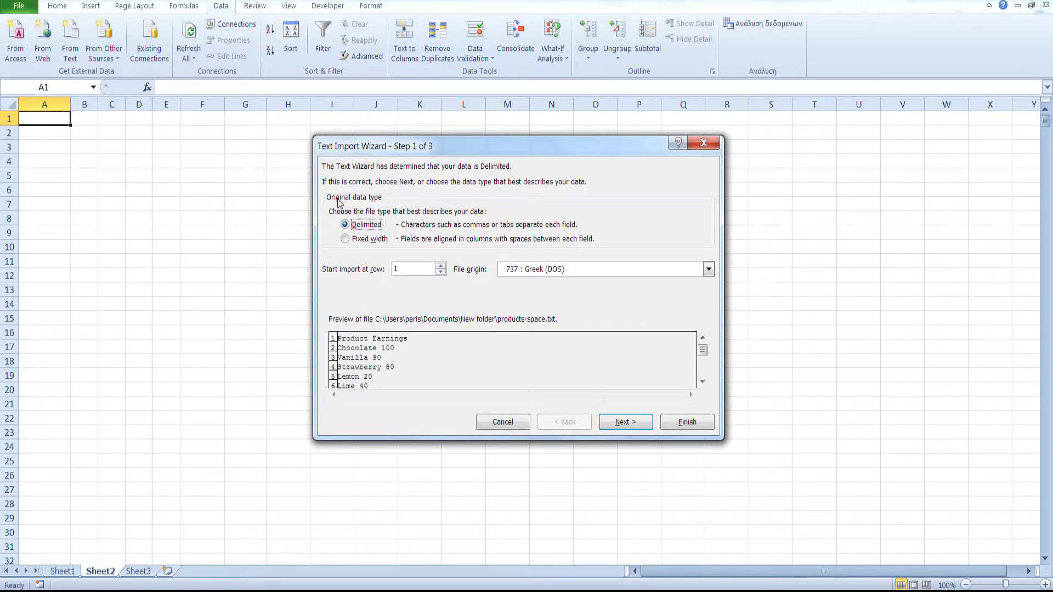
- Set the products import to split on spaces only, with Tab and Comma cleared
{"action": "left_click", "coordinate": [619, 424]}
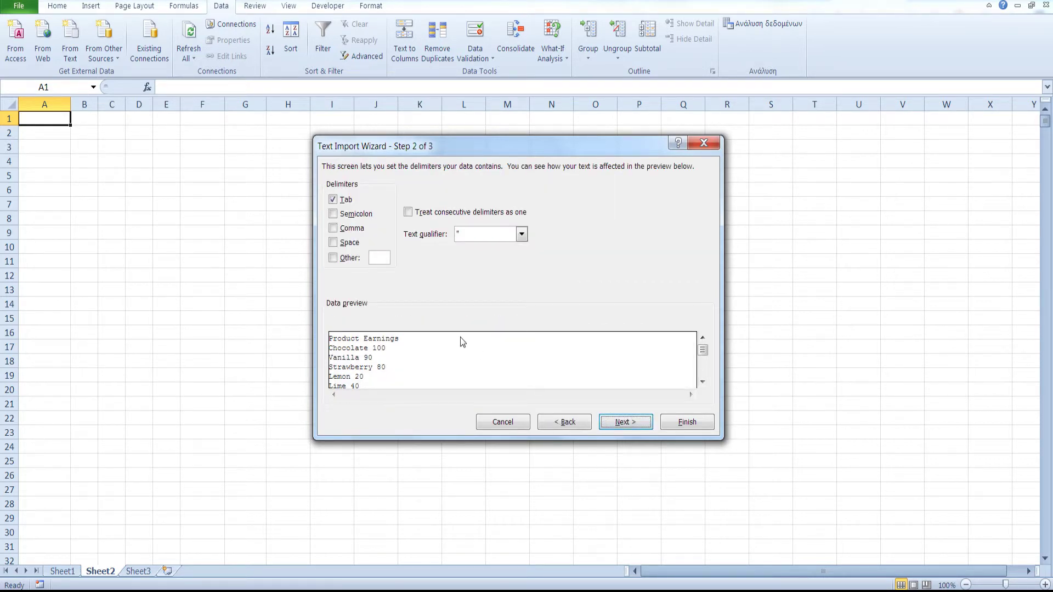
{"action": "left_click", "coordinate": [333, 199]}
{"action": "left_click", "coordinate": [333, 228]}
{"action": "left_click", "coordinate": [332, 228]}
{"action": "left_click", "coordinate": [333, 243]}
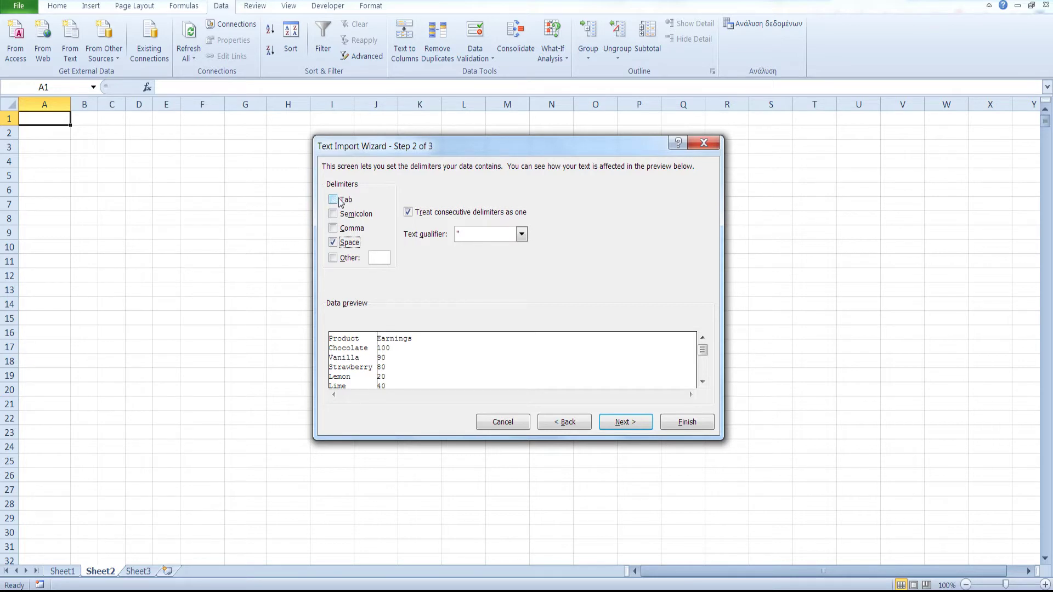
{"action": "left_click", "coordinate": [618, 426]}
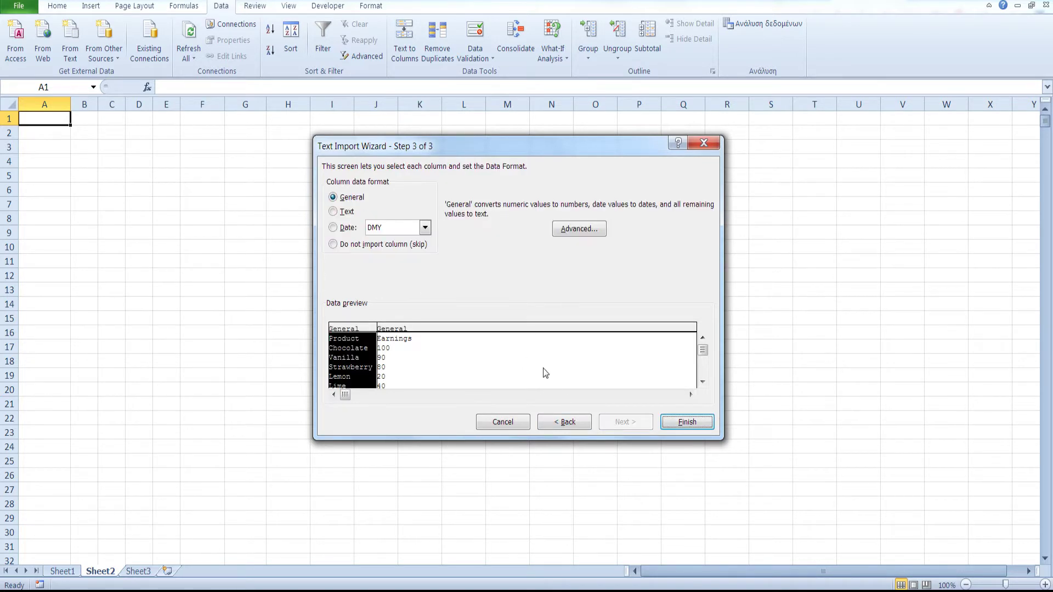
- Import the Product column as text and place the data at A1 of Sheet2
{"action": "left_click", "coordinate": [408, 354]}
{"action": "left_click", "coordinate": [350, 341]}
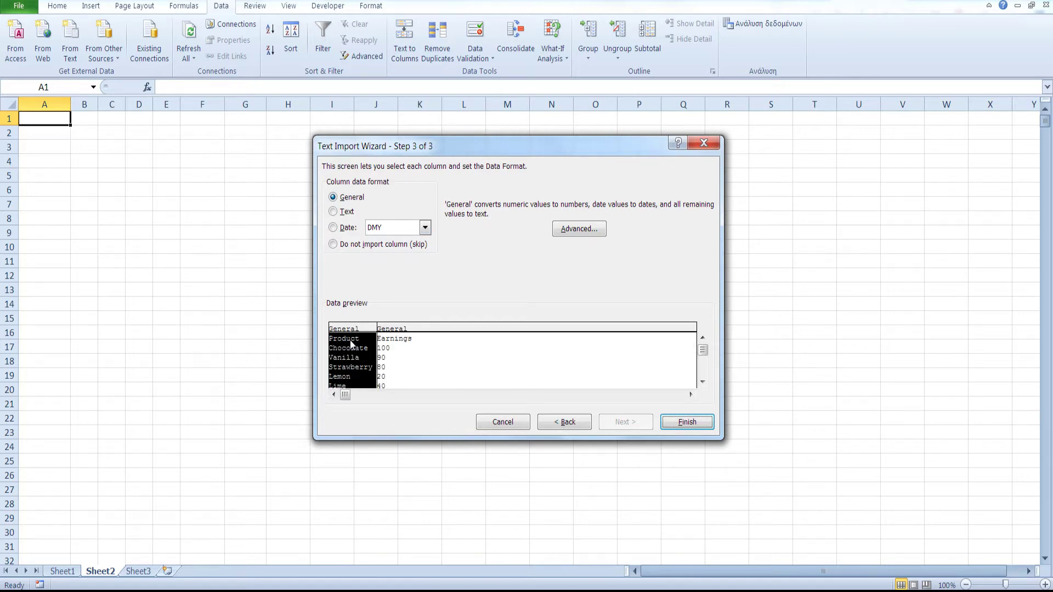
{"action": "left_click", "coordinate": [334, 212]}
{"action": "left_click", "coordinate": [396, 341]}
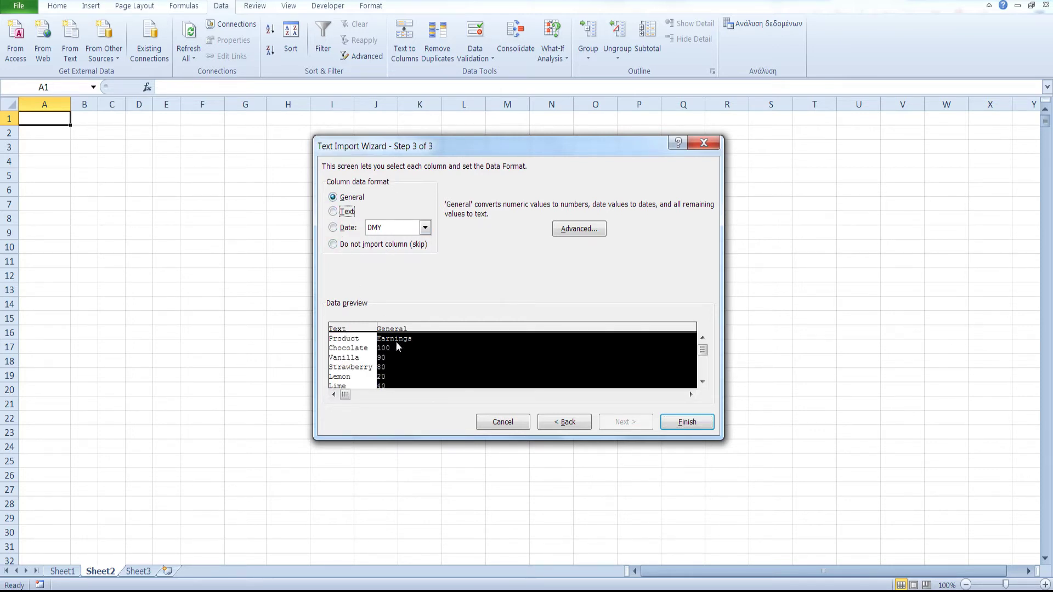
{"action": "left_click", "coordinate": [680, 423]}
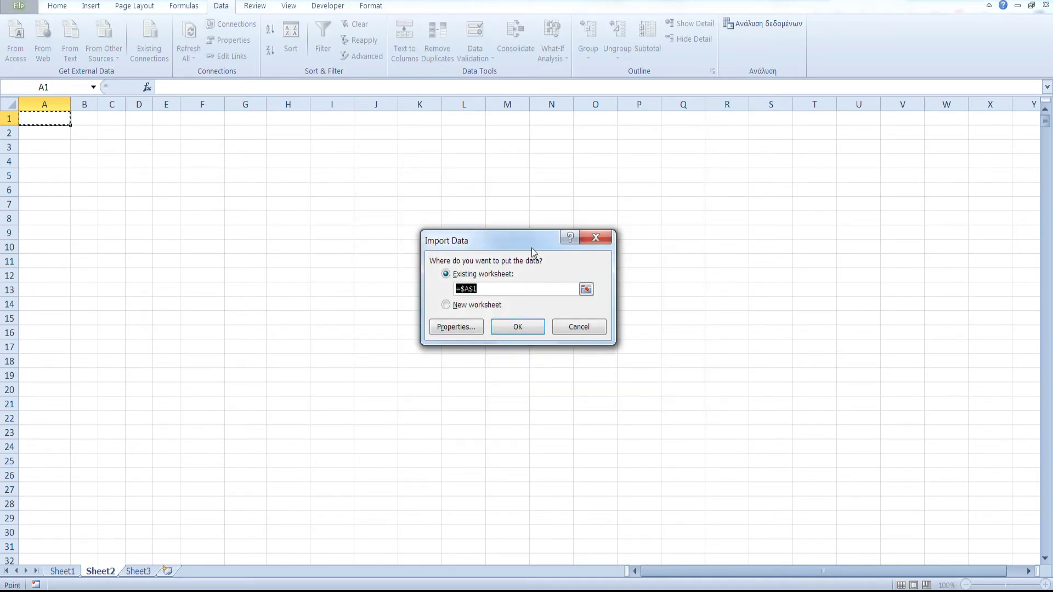
{"action": "left_click", "coordinate": [517, 328]}
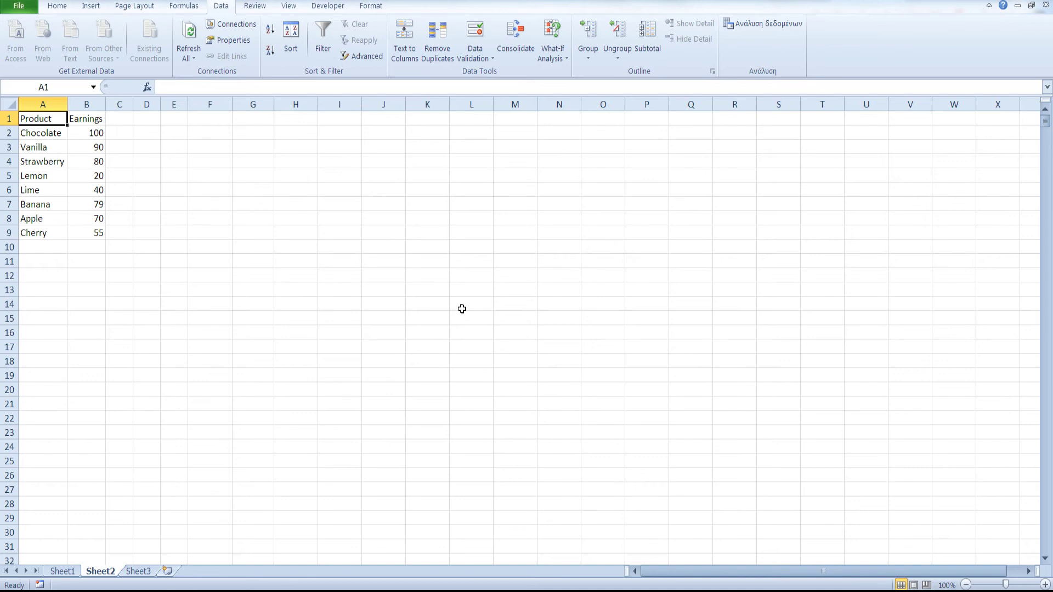